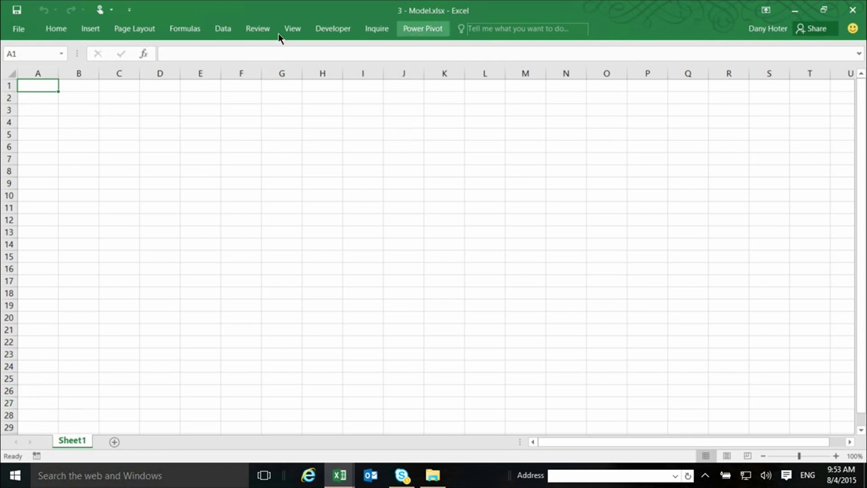
Step: Show the Data ribbon commands for the empty 3 - Model workbook
{"action": "left_click", "coordinate": [218, 28]}
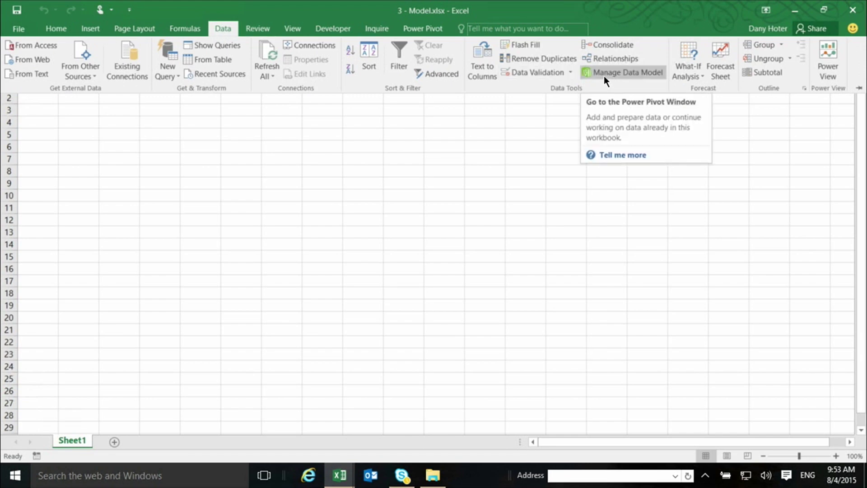
Step: Open the data model in the Power Pivot window via Power Pivot > Manage, showing DimCustomer
{"action": "left_click", "coordinate": [413, 29]}
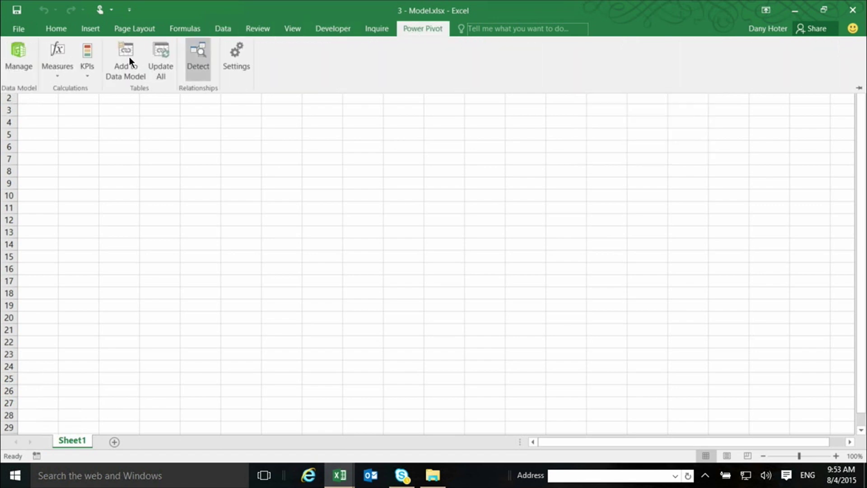
{"action": "left_click", "coordinate": [19, 61]}
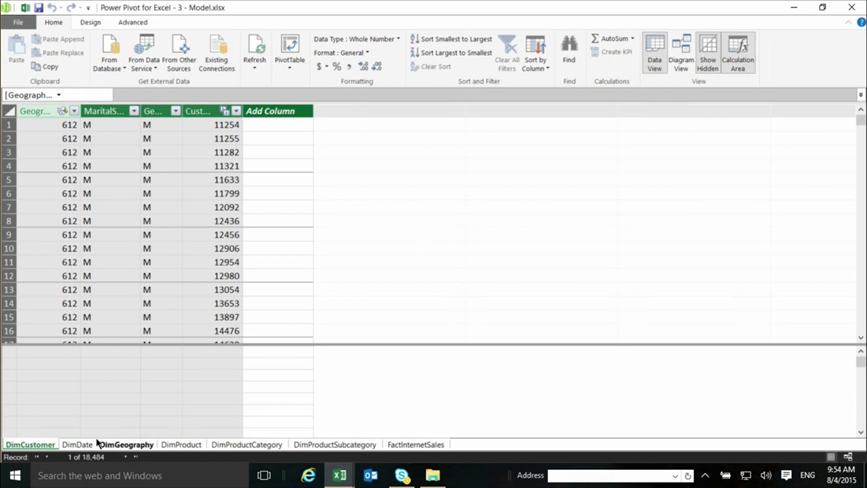
Step: Browse the DimDate through FactInternetSales tables, then switch to Diagram View
{"action": "left_click", "coordinate": [77, 445]}
{"action": "left_click", "coordinate": [121, 444]}
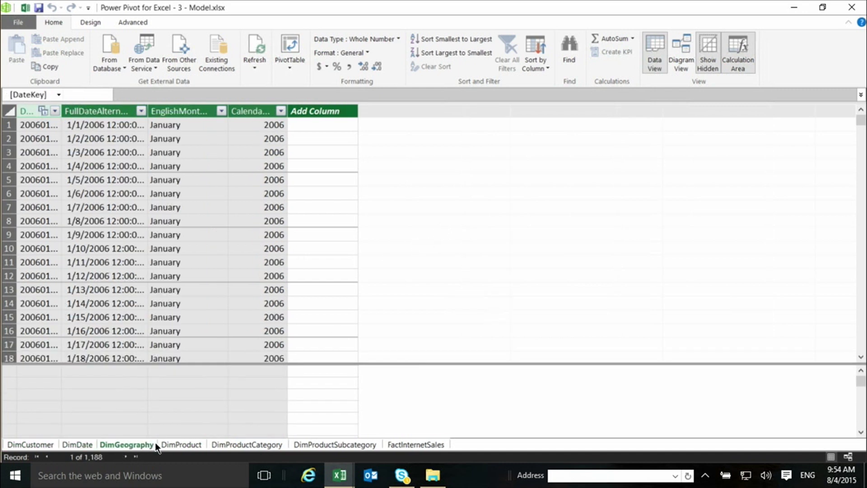
{"action": "left_click", "coordinate": [181, 444]}
{"action": "left_click", "coordinate": [248, 445]}
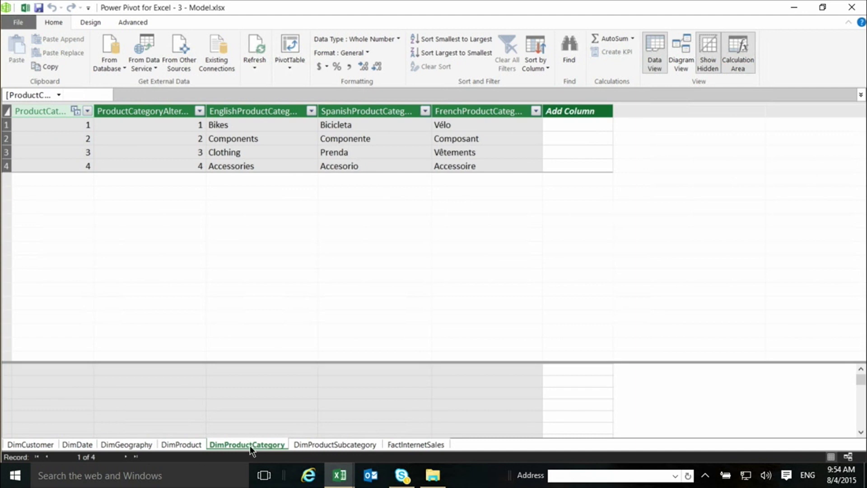
{"action": "left_click", "coordinate": [324, 445]}
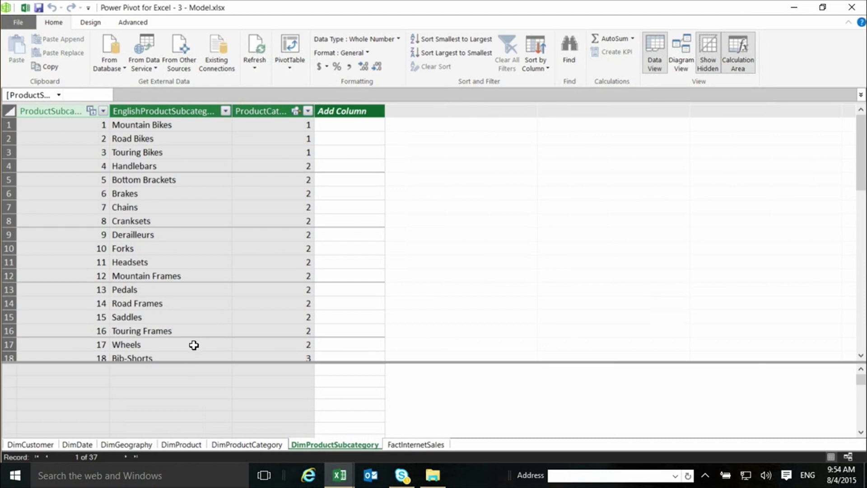
{"action": "left_click", "coordinate": [402, 445]}
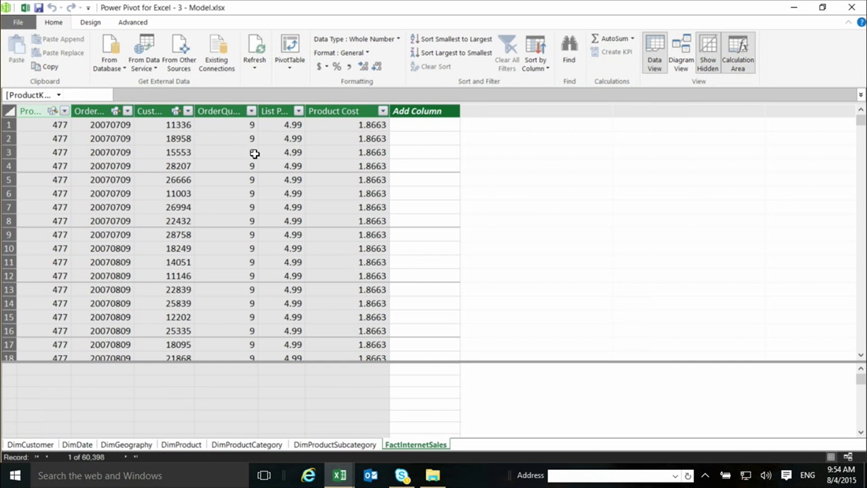
{"action": "left_click", "coordinate": [680, 57]}
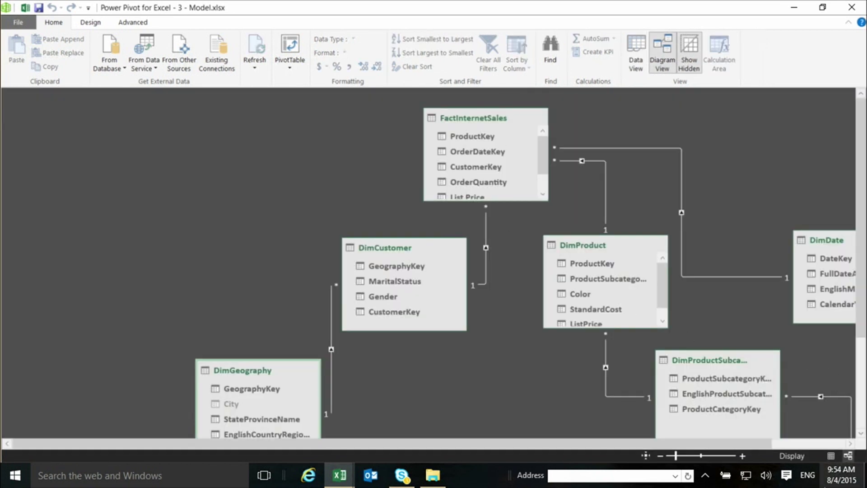
Step: Zoom out to fit all tables and select the FactInternetSales–DimProduct ProductKey relationship
{"action": "left_click", "coordinate": [677, 460]}
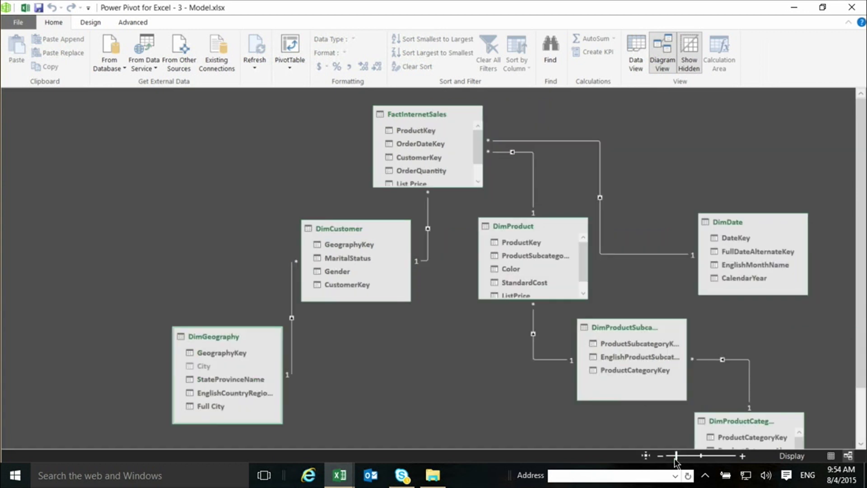
{"action": "left_click", "coordinate": [673, 460]}
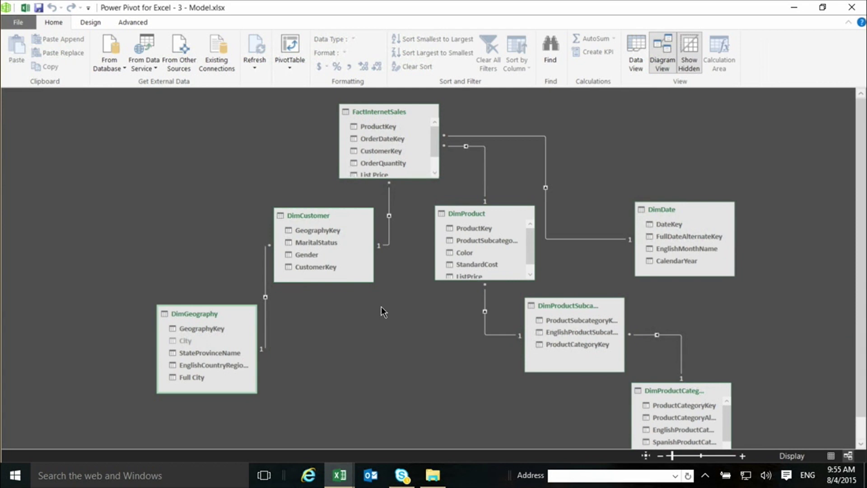
{"action": "left_click", "coordinate": [487, 185]}
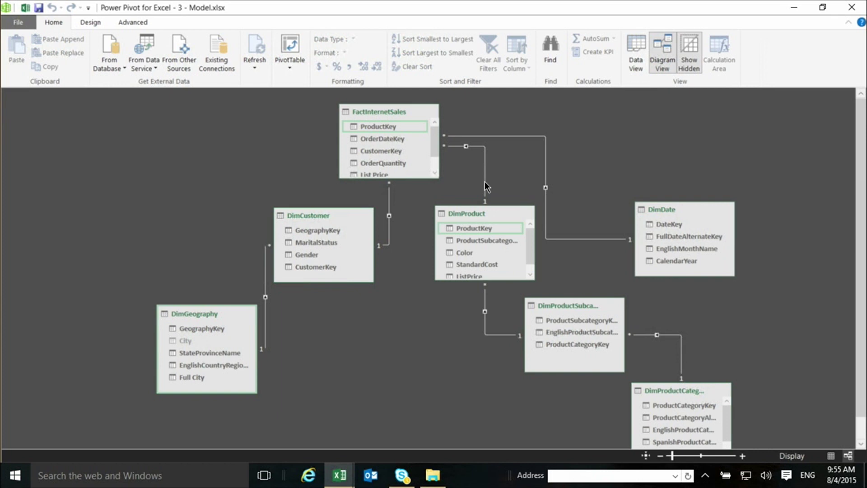
{"action": "left_click", "coordinate": [432, 219]}
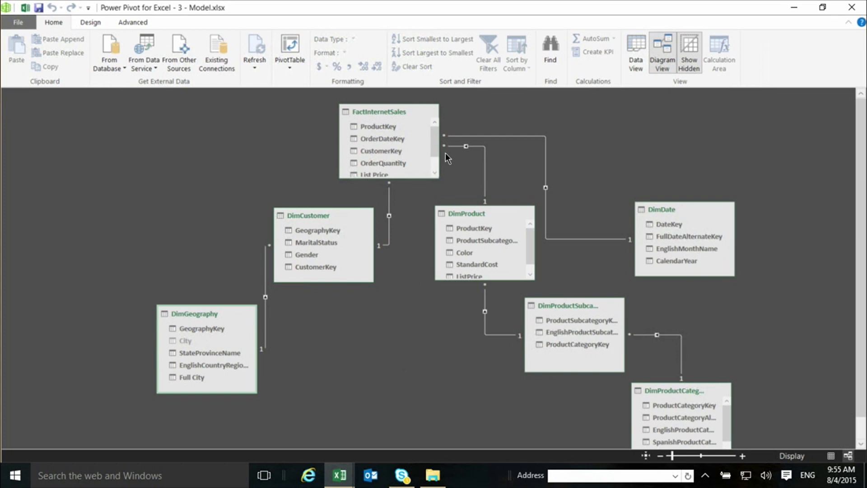
{"action": "left_click", "coordinate": [486, 167]}
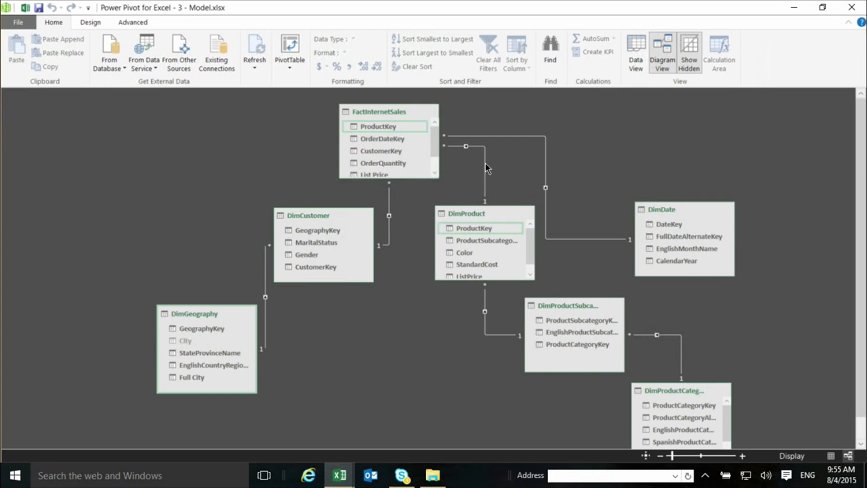
{"action": "left_click", "coordinate": [487, 168]}
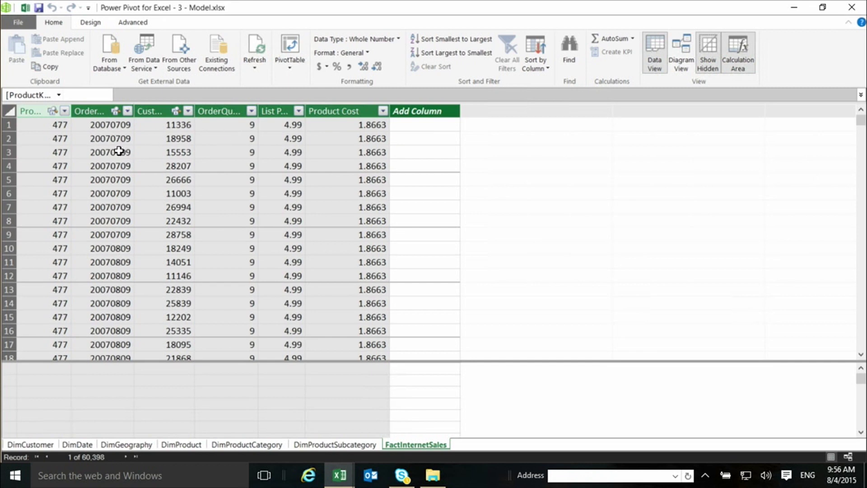
Step: Widen the ProductKey column and begin a new calculated column formula with '='
{"action": "left_click_drag", "start_coordinate": [70, 110], "coordinate": [78, 110]}
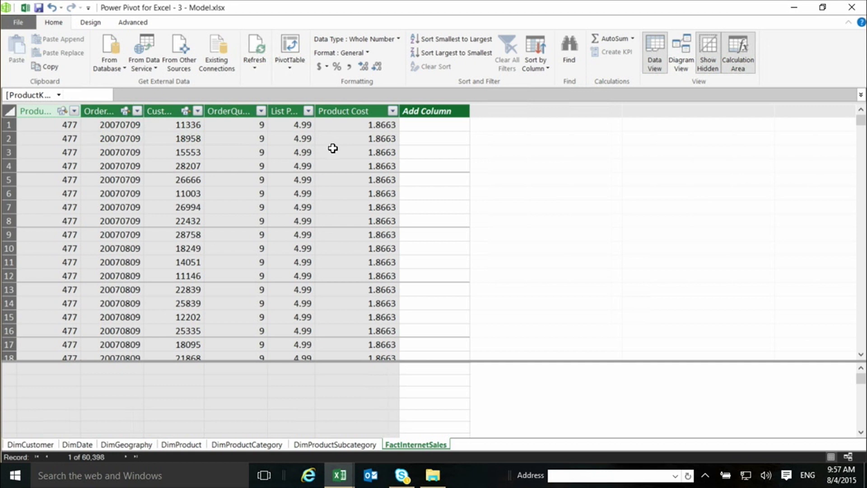
{"action": "left_click", "coordinate": [423, 127]}
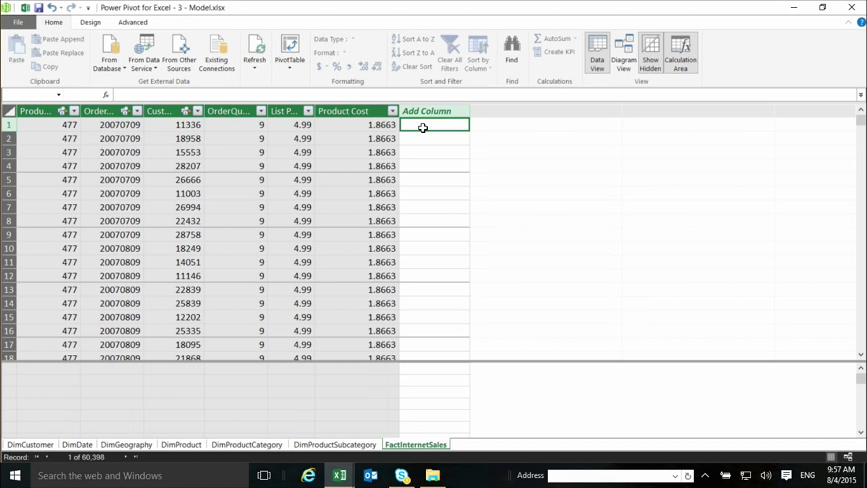
{"action": "type", "text": "="}
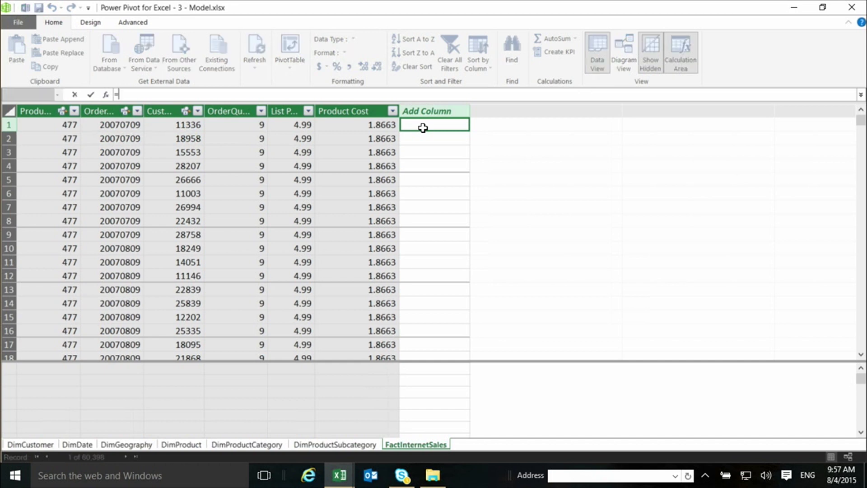
Step: Create a calculated column named Revenue as =[OrderQuantity]*[List Price]
{"action": "left_click", "coordinate": [238, 121]}
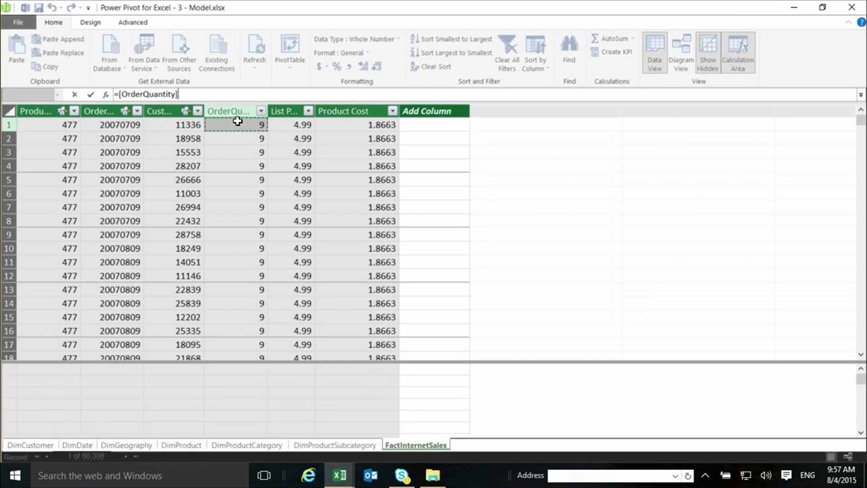
{"action": "type", "text": "*"}
{"action": "left_click", "coordinate": [280, 125]}
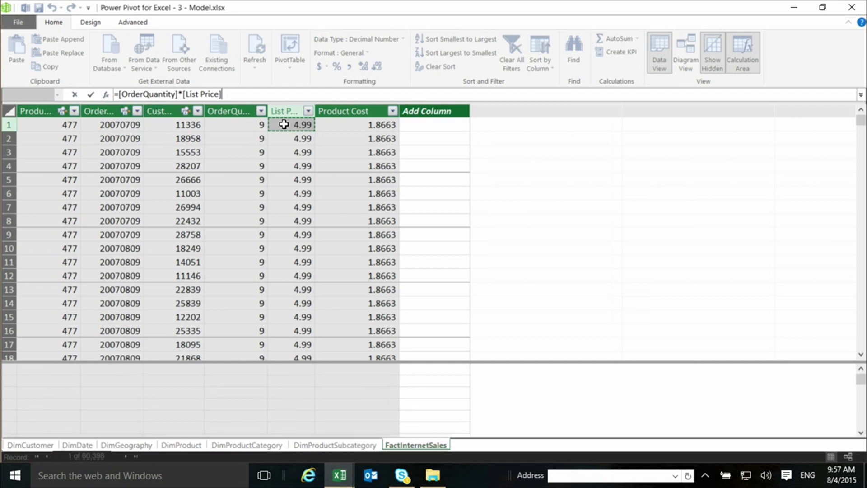
{"action": "key", "text": "Return"}
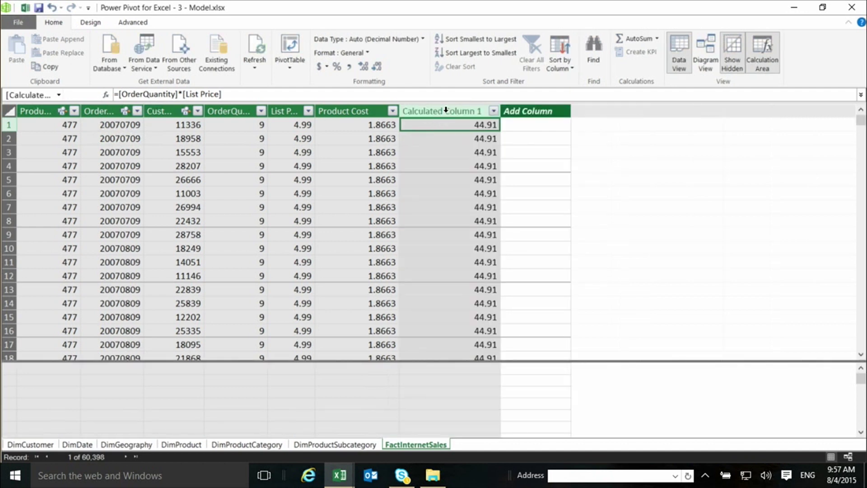
{"action": "double_click", "coordinate": [446, 112]}
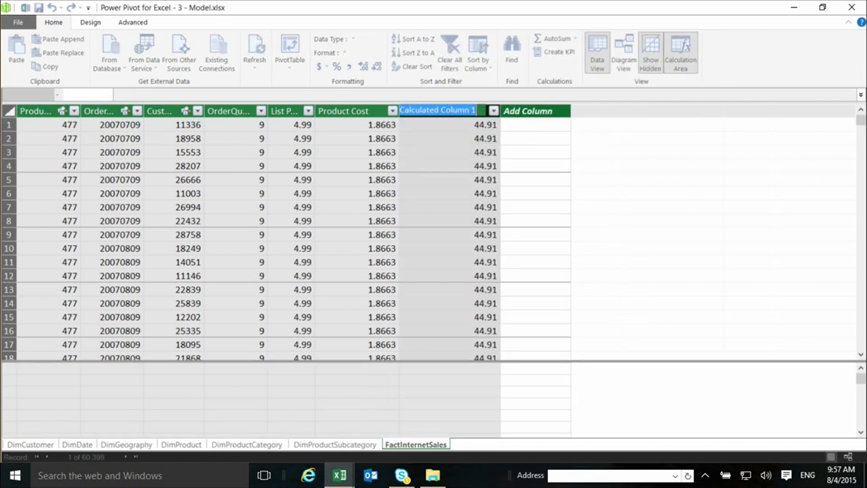
{"action": "type", "text": "Revenue"}
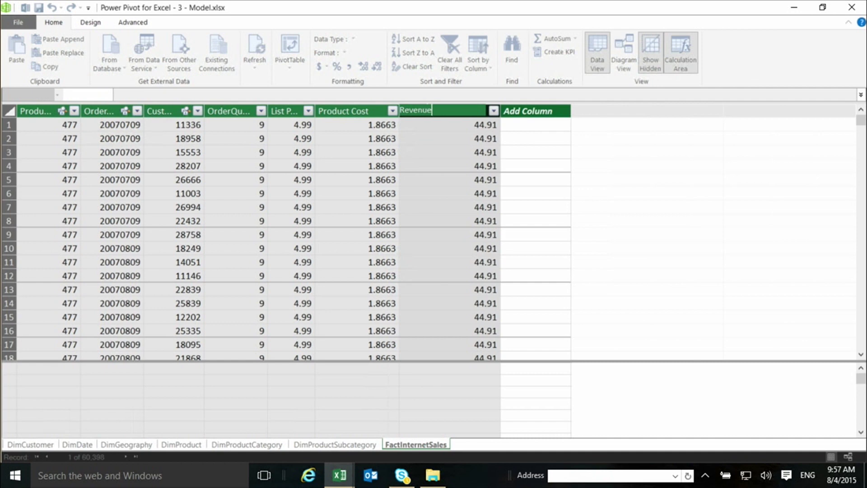
{"action": "key", "text": "Return"}
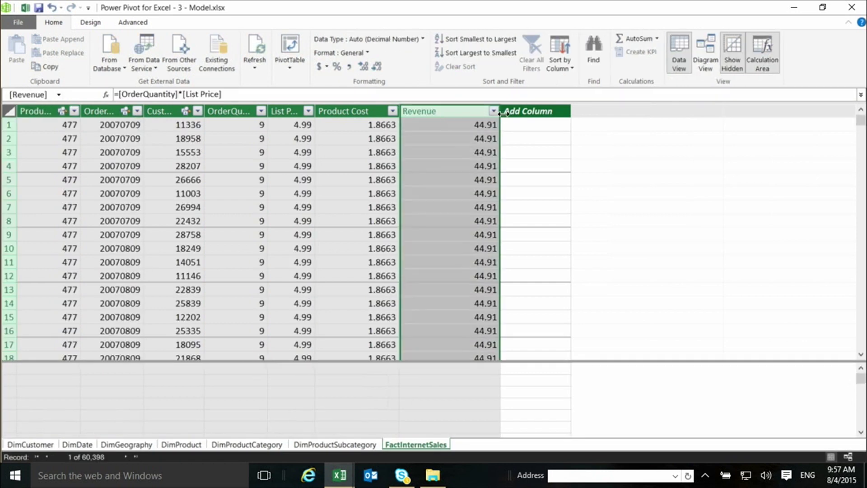
Step: Name the next new column Cost
{"action": "double_click", "coordinate": [522, 111]}
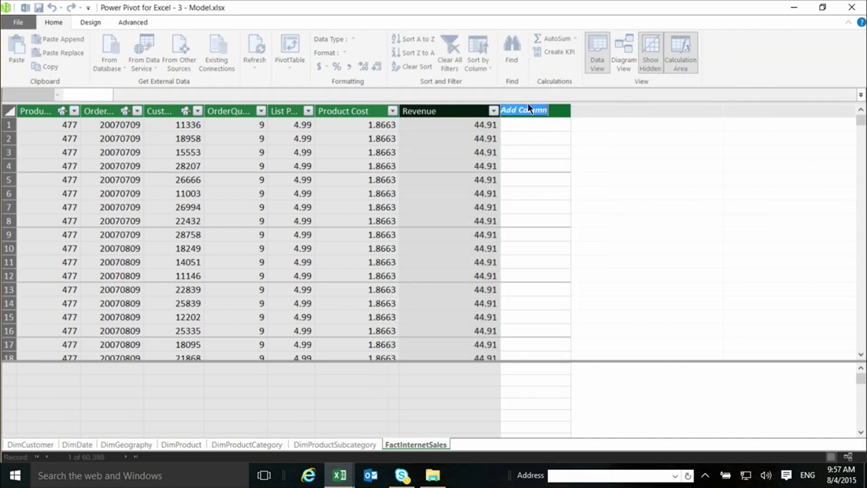
{"action": "type", "text": "Cost"}
{"action": "key", "text": "Return"}
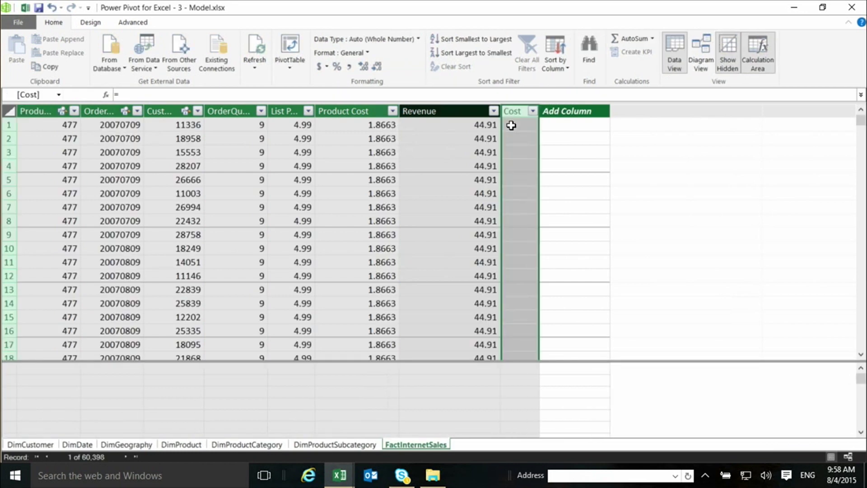
Step: Give the Cost column the formula =[OrderQuantity]*[Product Cost] and return to Excel
{"action": "left_click", "coordinate": [511, 125]}
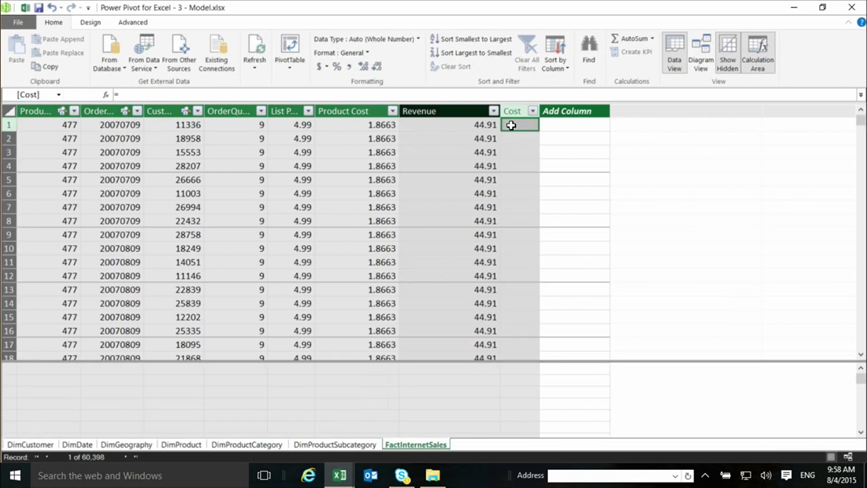
{"action": "left_click", "coordinate": [131, 95]}
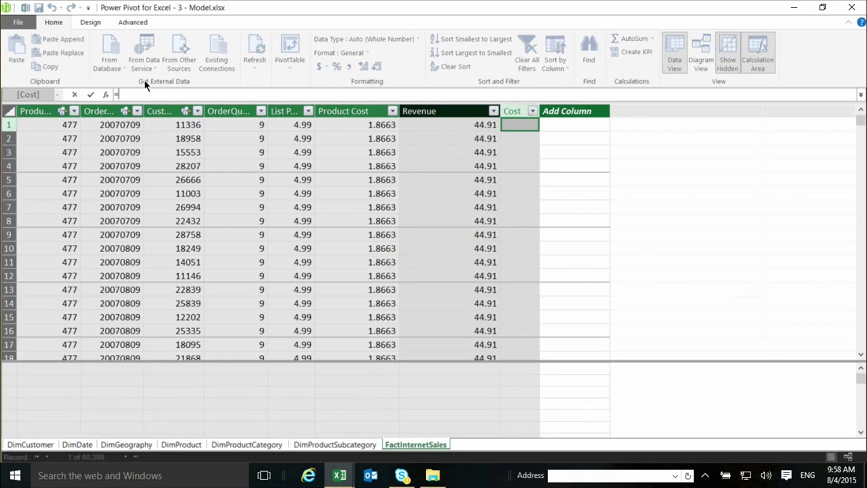
{"action": "left_click", "coordinate": [220, 126]}
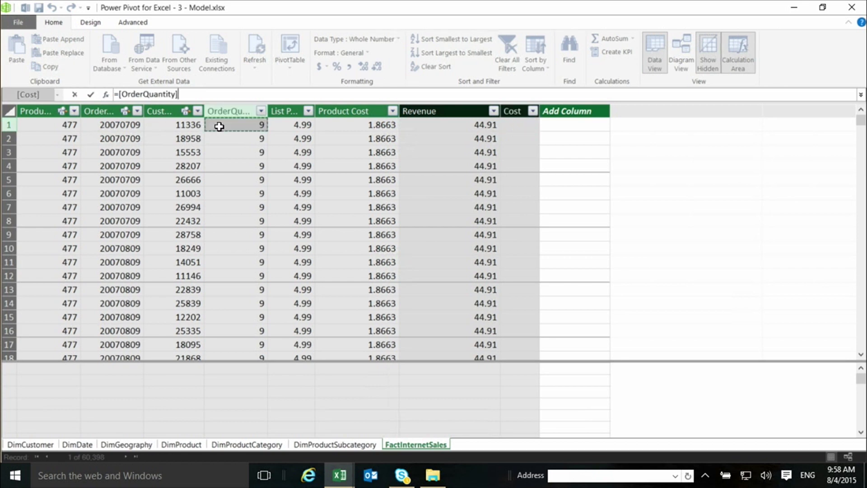
{"action": "type", "text": "*"}
{"action": "left_click", "coordinate": [341, 127]}
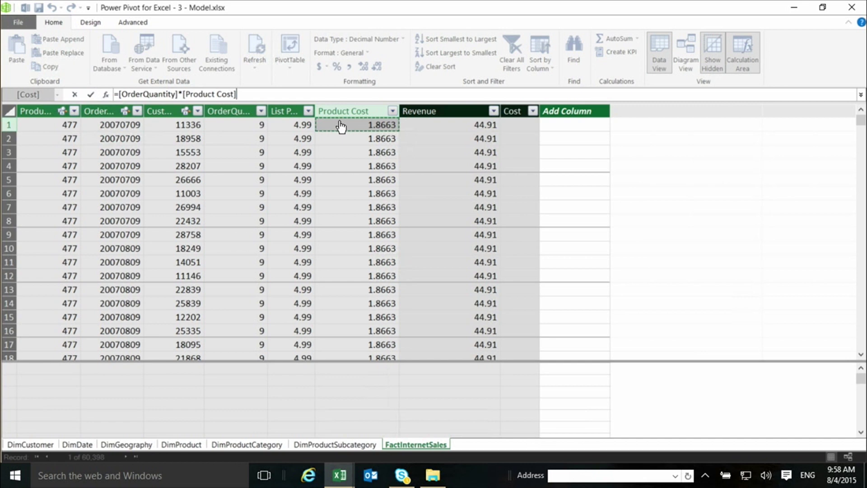
{"action": "key", "text": "Return"}
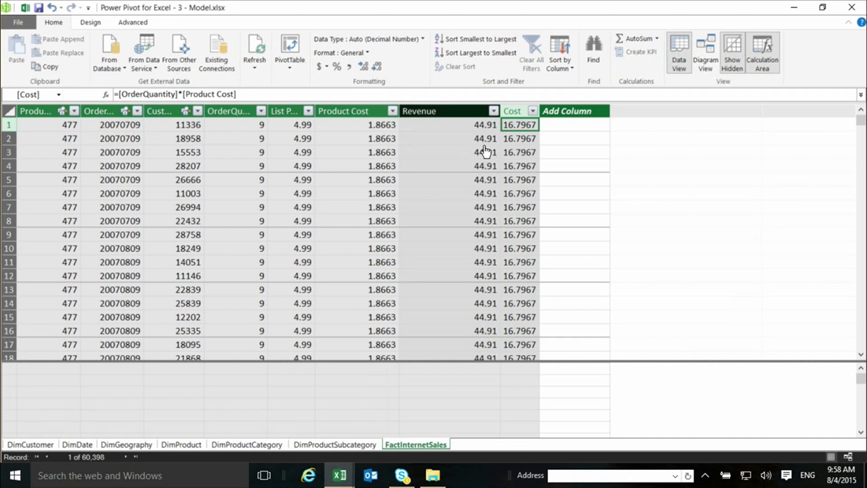
{"action": "key", "text": "alt+Tab"}
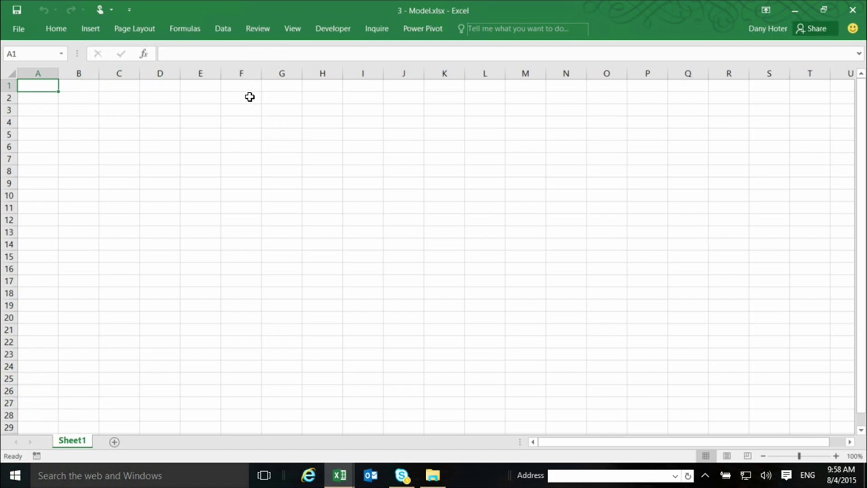
Step: Insert an empty PivotTable from the workbook's Data Model at Sheet1!$A$1
{"action": "left_click", "coordinate": [92, 30]}
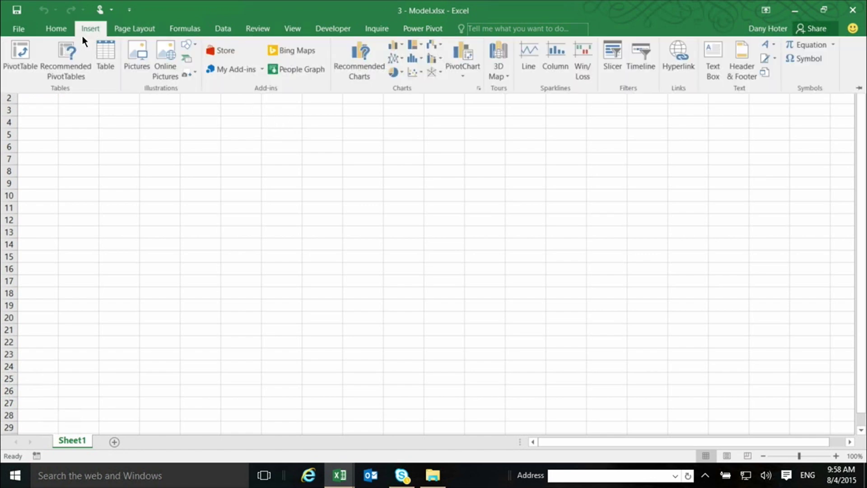
{"action": "left_click", "coordinate": [21, 56]}
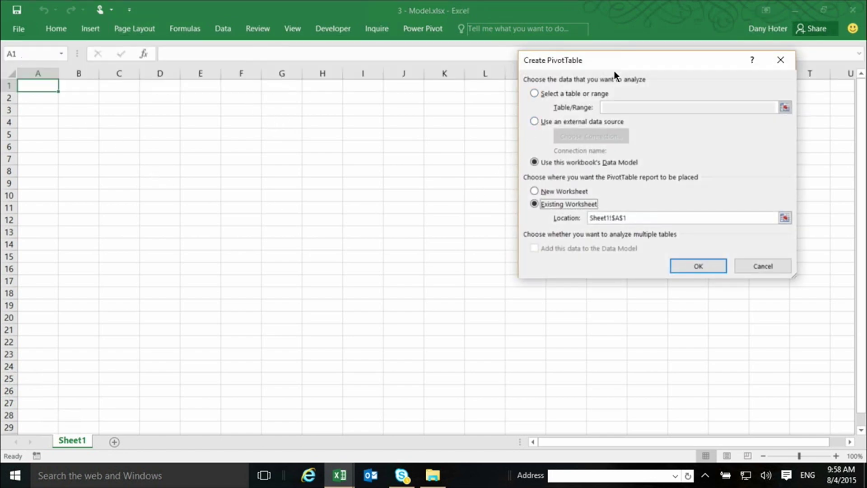
{"action": "left_click_drag", "start_coordinate": [620, 67], "coordinate": [416, 126]}
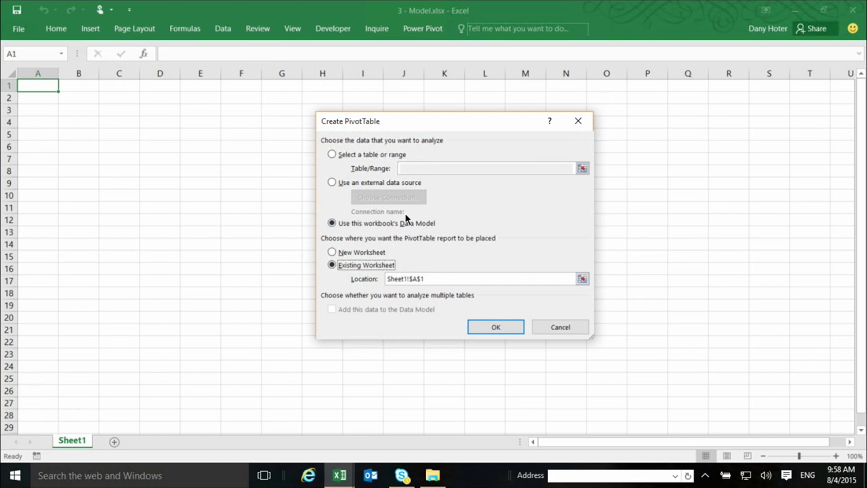
{"action": "left_click", "coordinate": [483, 327]}
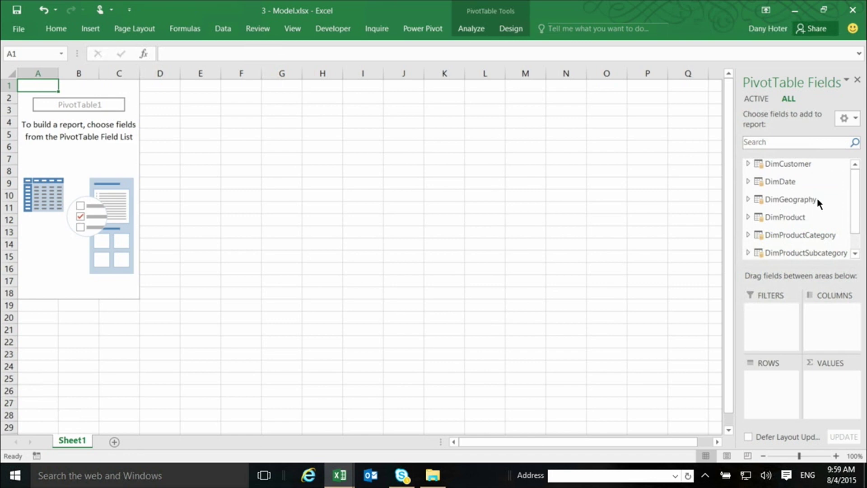
Step: Expand FactInternetSales in the field list to reveal the Revenue and Cost fields
{"action": "left_click_drag", "start_coordinate": [854, 190], "coordinate": [858, 167]}
{"action": "left_click", "coordinate": [747, 164]}
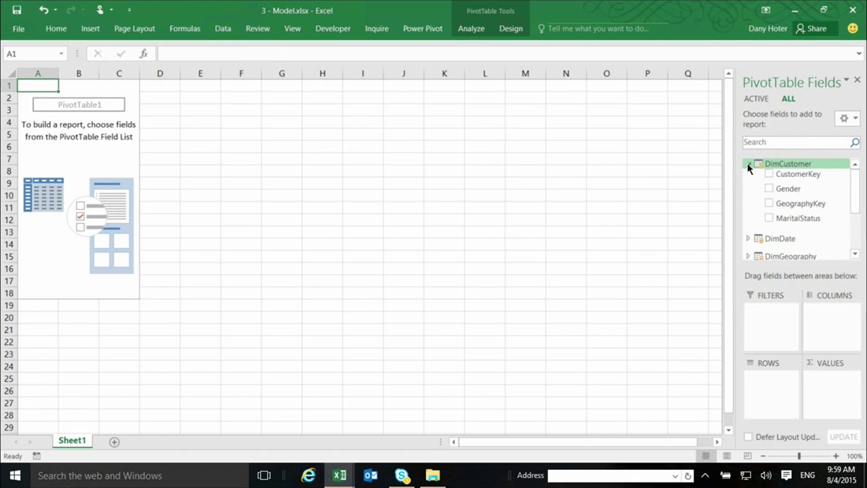
{"action": "left_click", "coordinate": [748, 163]}
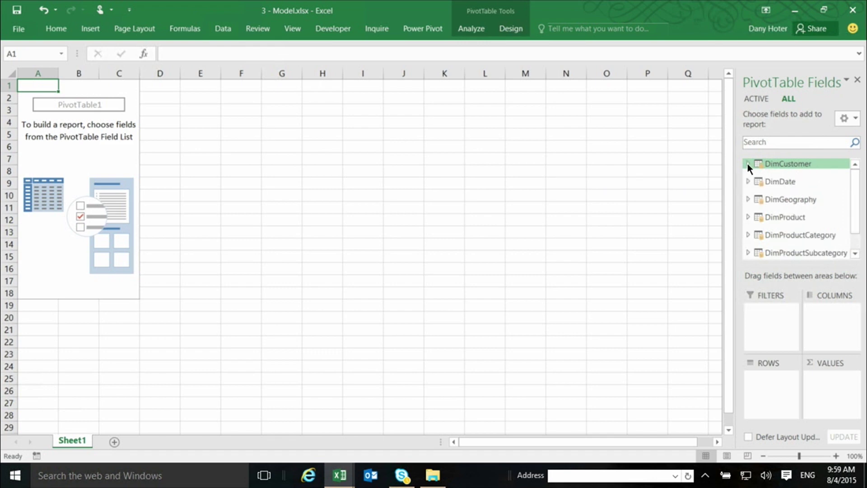
{"action": "scroll", "coordinate": [854, 225], "scroll_direction": "down", "scroll_amount": 1}
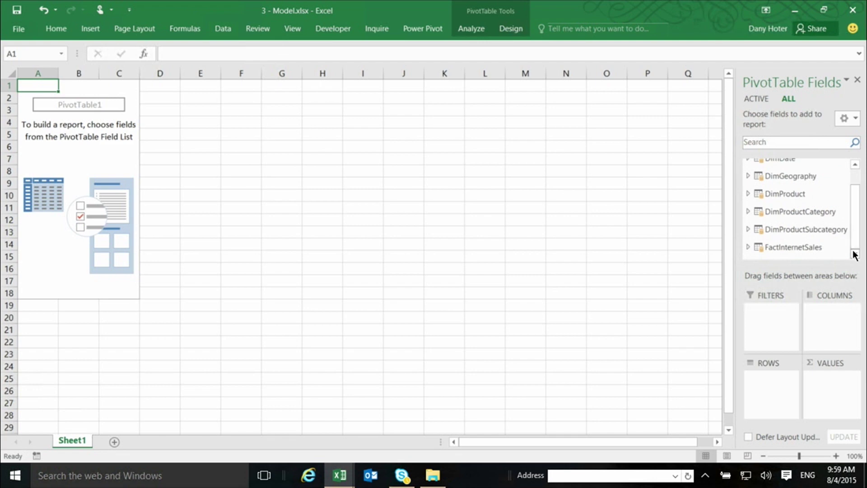
{"action": "left_click", "coordinate": [749, 248]}
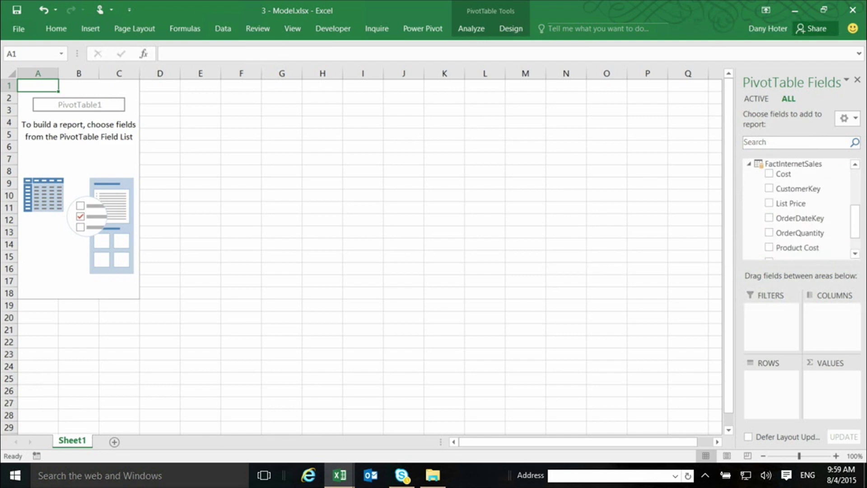
{"action": "left_click_drag", "start_coordinate": [860, 219], "coordinate": [858, 243]}
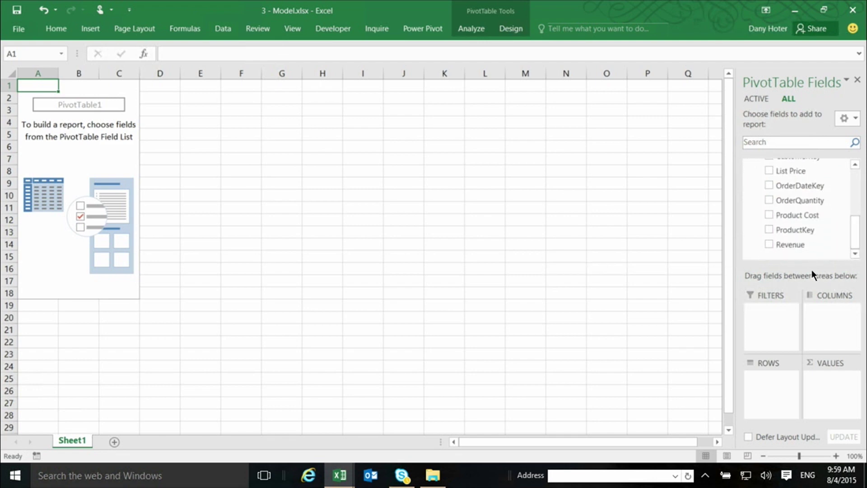
Step: Sum Revenue in Values and put DimGeography's EnglishCountryRegionName in Rows
{"action": "left_click_drag", "start_coordinate": [784, 246], "coordinate": [832, 401]}
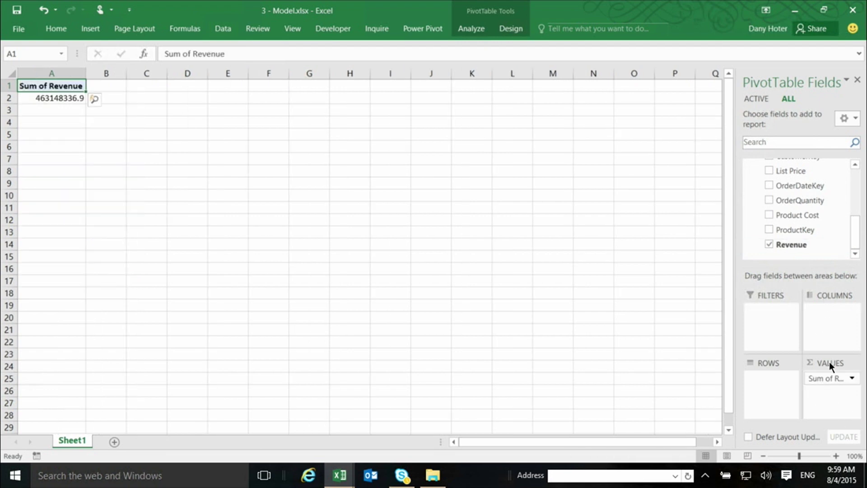
{"action": "left_click", "coordinate": [52, 100]}
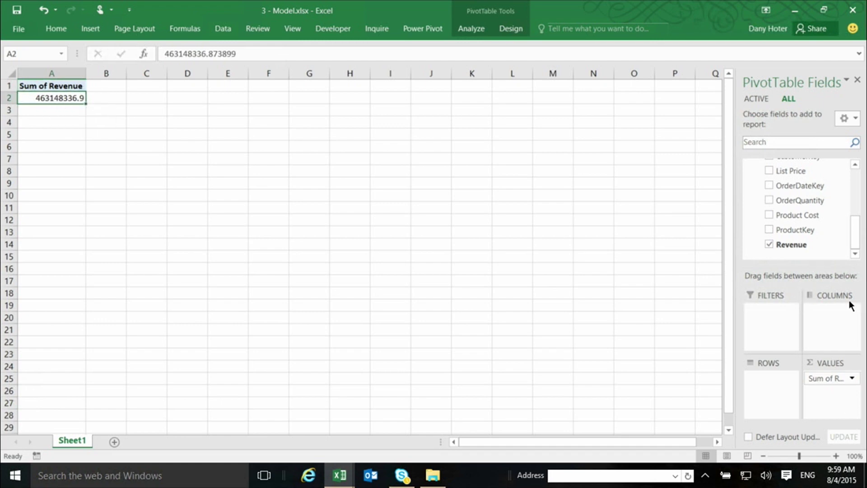
{"action": "left_click_drag", "start_coordinate": [858, 231], "coordinate": [854, 178]}
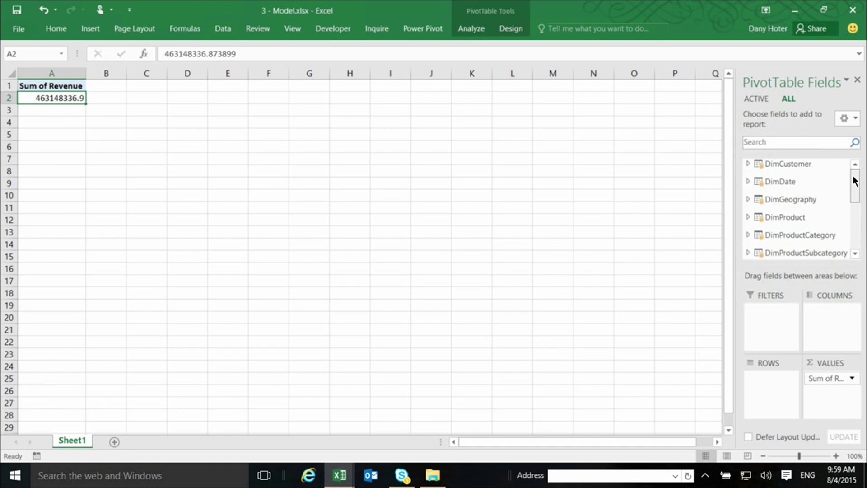
{"action": "left_click", "coordinate": [748, 200]}
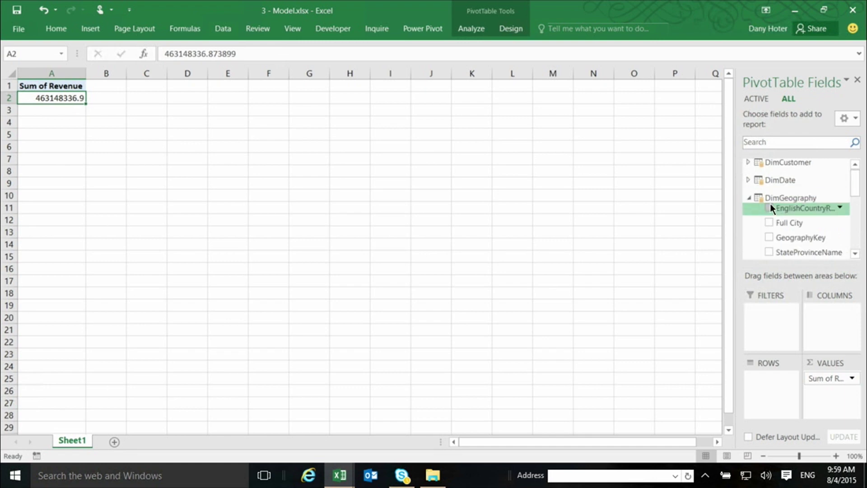
{"action": "left_click_drag", "start_coordinate": [768, 380], "coordinate": [768, 382]}
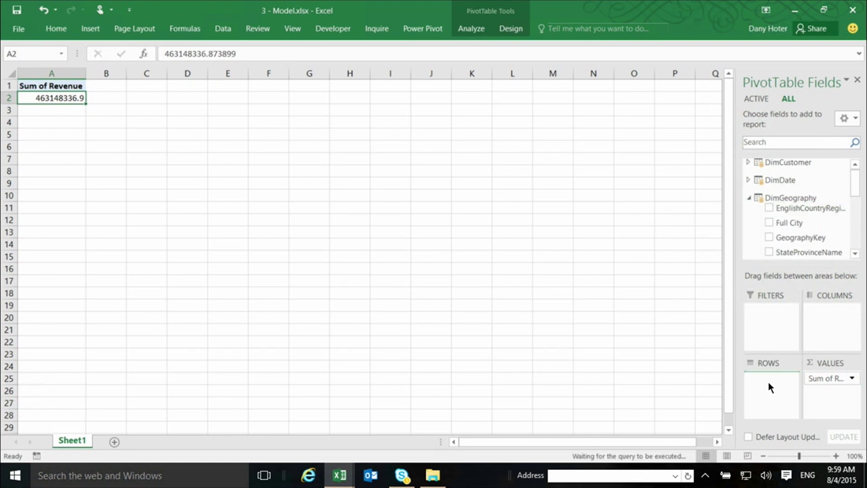
Step: Place EnglishProductCategoryName in Columns, showing Accessories, Bikes and Clothing
{"action": "left_click_drag", "start_coordinate": [855, 186], "coordinate": [852, 208]}
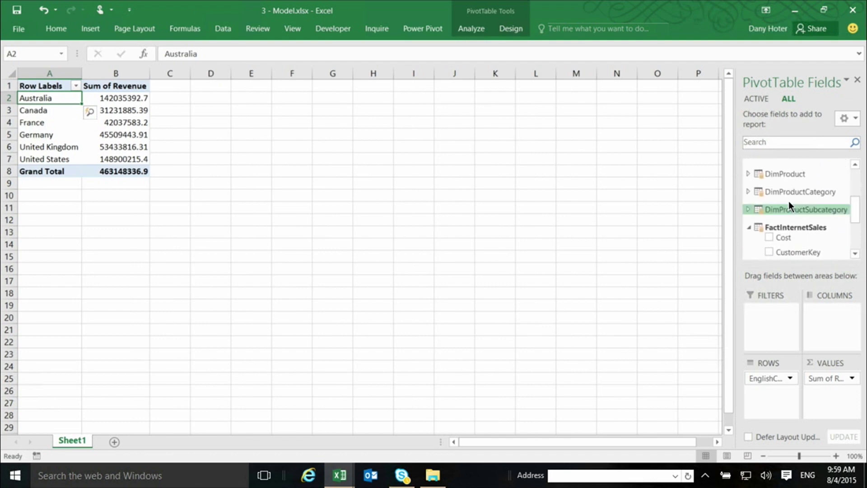
{"action": "left_click", "coordinate": [748, 191]}
{"action": "left_click_drag", "start_coordinate": [808, 194], "coordinate": [827, 312]}
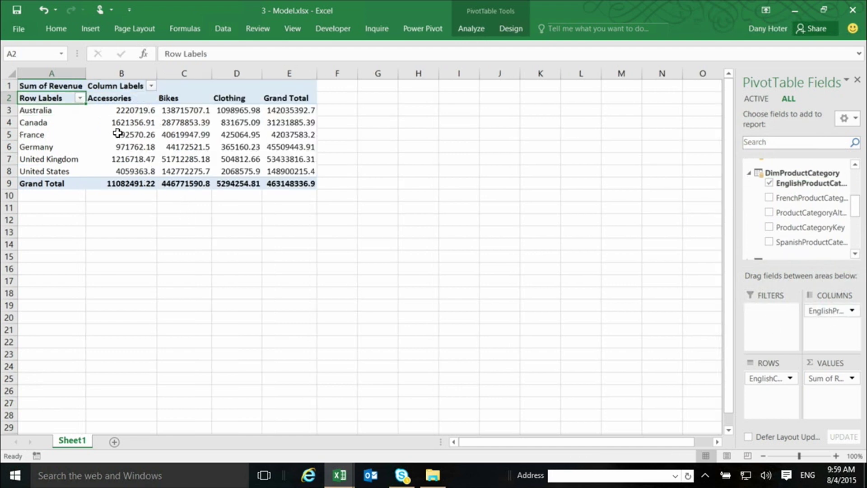
{"action": "mouse_move", "coordinate": [127, 138]}
{"action": "left_click_drag", "start_coordinate": [858, 208], "coordinate": [858, 182]}
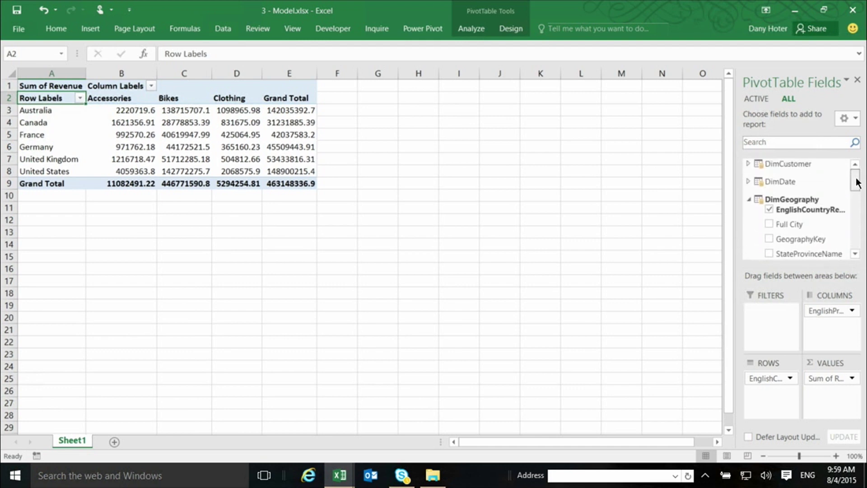
Step: Add a CalendarYear slicer from DimDate and place it in columns H–J beside the PivotTable
{"action": "left_click", "coordinate": [747, 181]}
{"action": "right_click", "coordinate": [797, 195]}
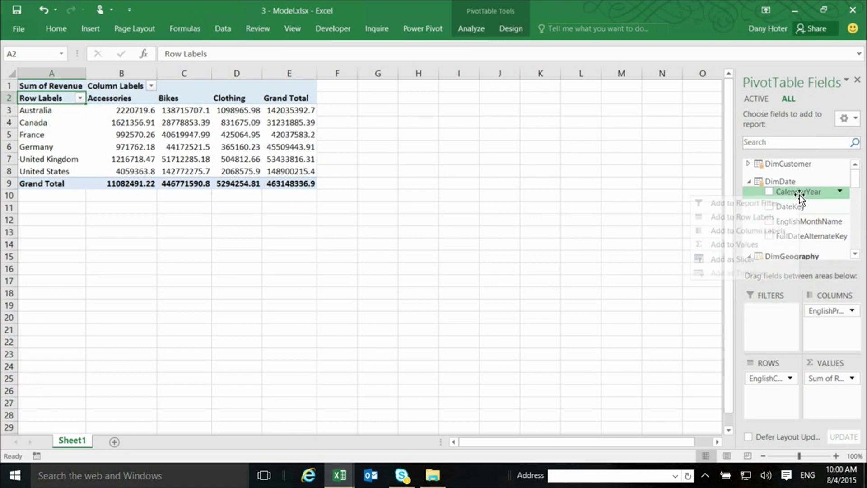
{"action": "left_click", "coordinate": [740, 259]}
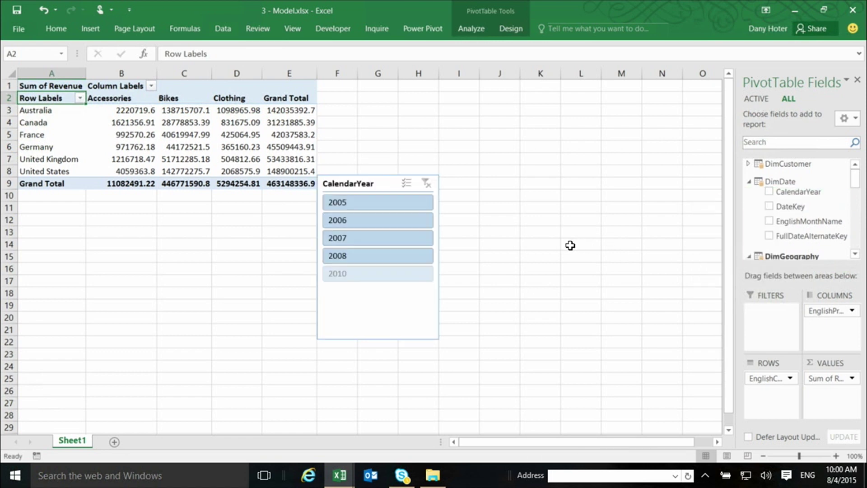
{"action": "left_click_drag", "start_coordinate": [364, 178], "coordinate": [433, 105]}
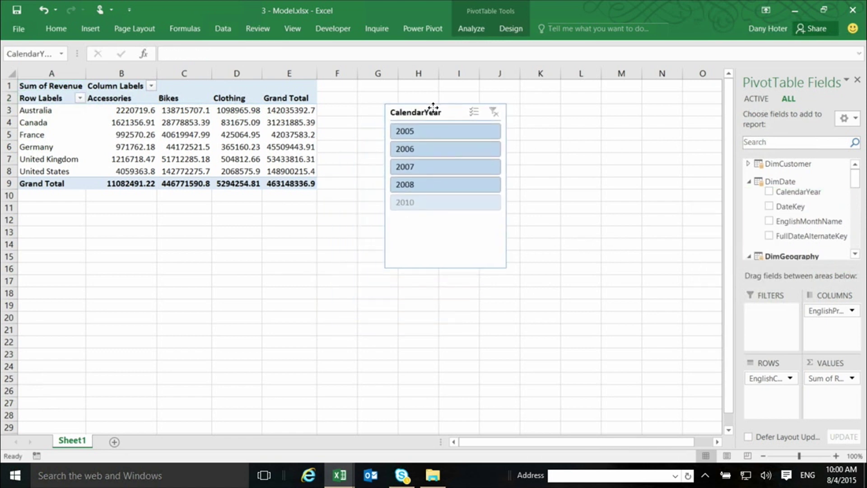
Step: Try the years 2005 through 2008 on the slicer, settling on 2006 (Bikes total 103301588)
{"action": "left_click", "coordinate": [432, 132]}
{"action": "left_click", "coordinate": [423, 145]}
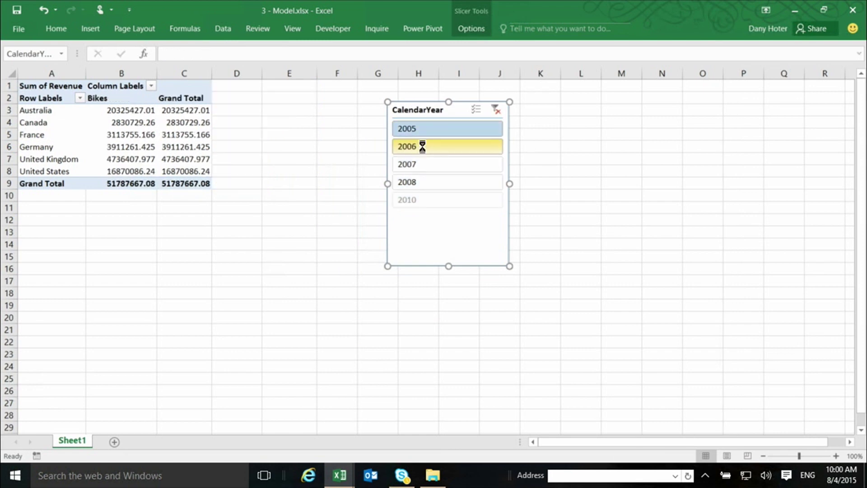
{"action": "left_click", "coordinate": [421, 164]}
{"action": "left_click", "coordinate": [422, 182]}
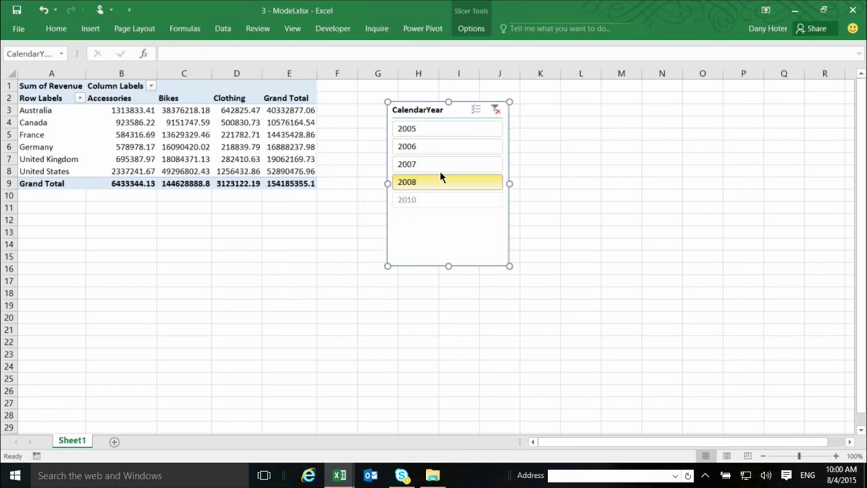
{"action": "left_click", "coordinate": [434, 147]}
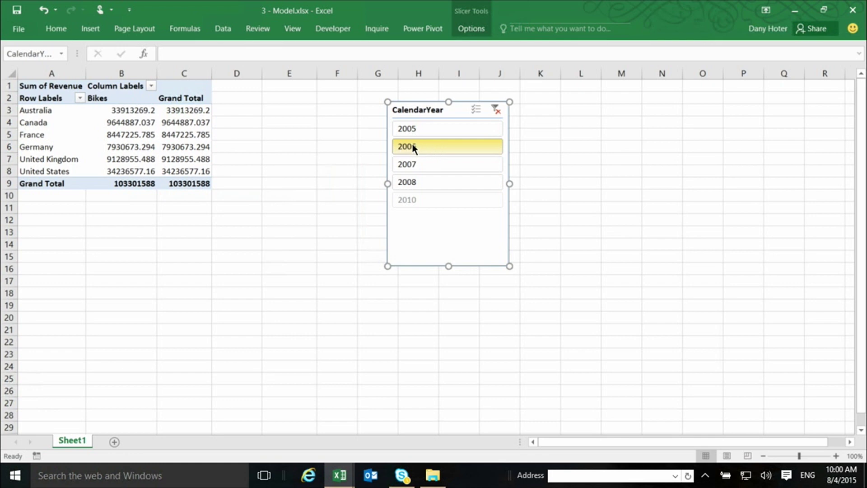
{"action": "mouse_move", "coordinate": [94, 119]}
Step: Select cell B3 inside the PivotTable so the PivotTable Fields pane reappears
{"action": "left_click", "coordinate": [123, 108]}
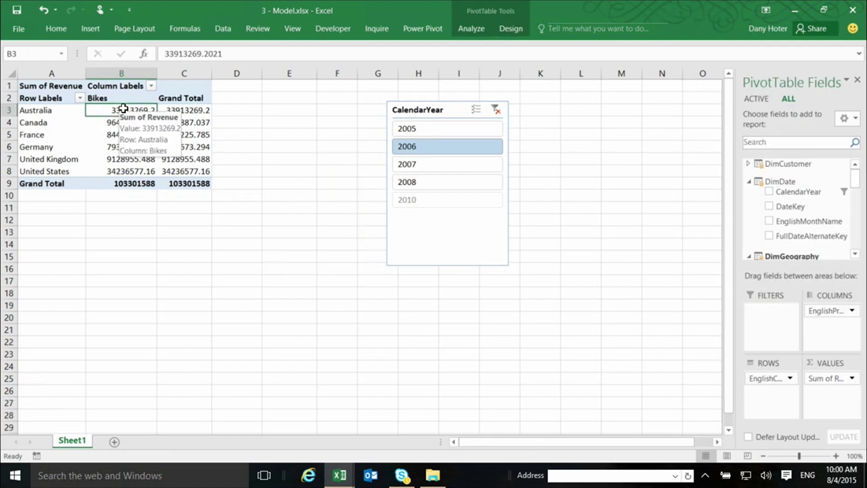